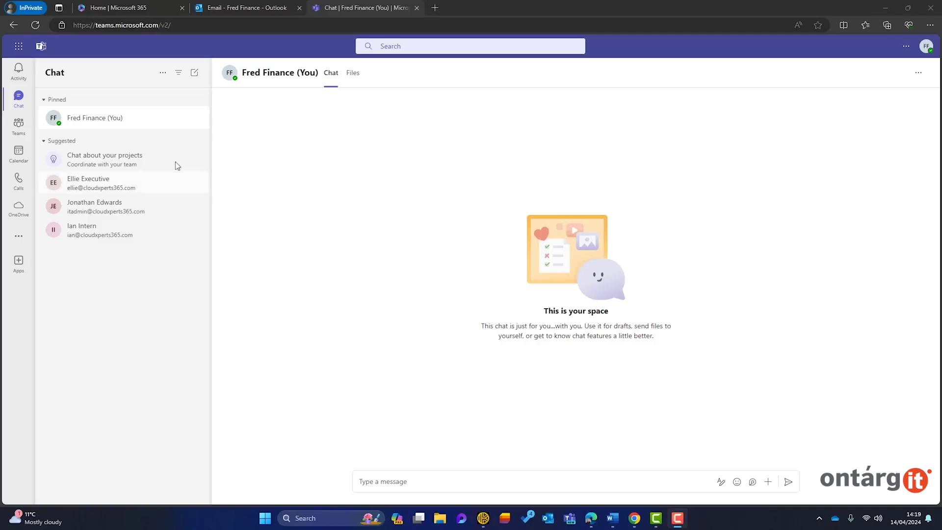
Find the Planner app by searching 'planner' among more apps and open it
left_click(19, 237)
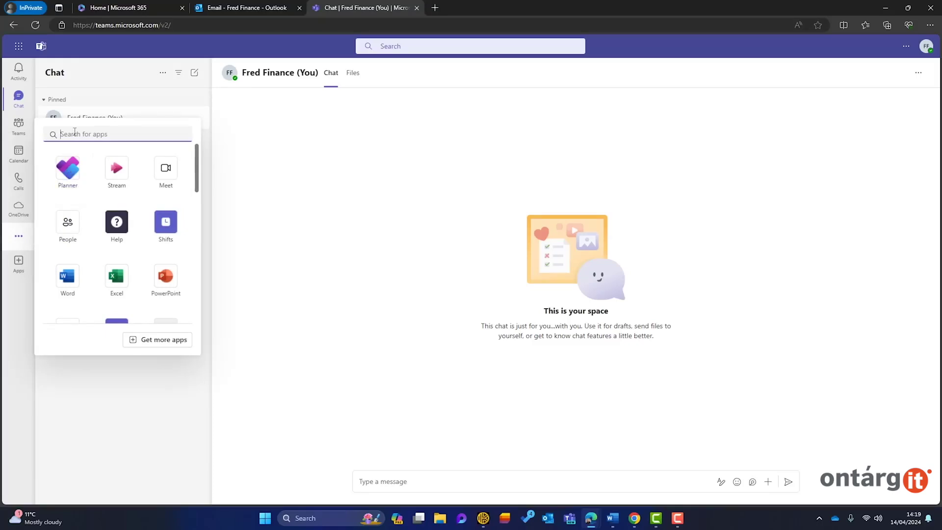
type("planner")
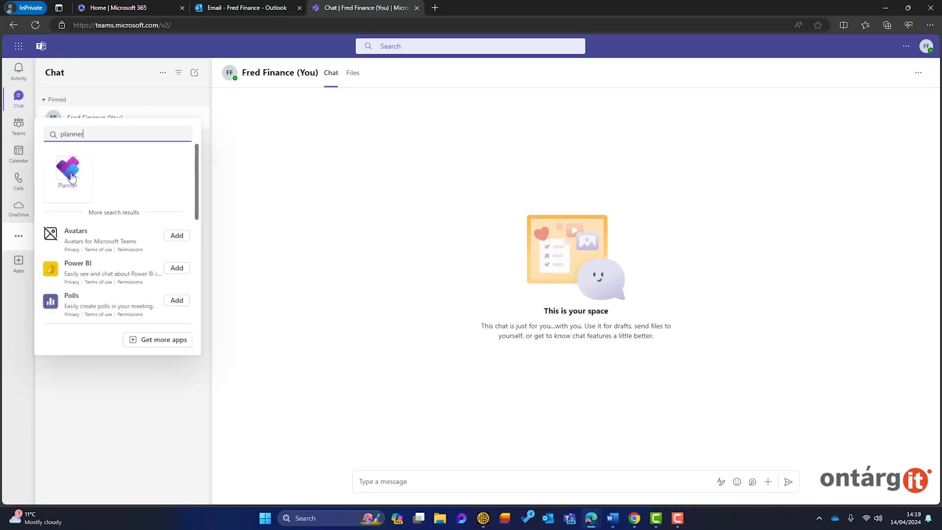
left_click(69, 172)
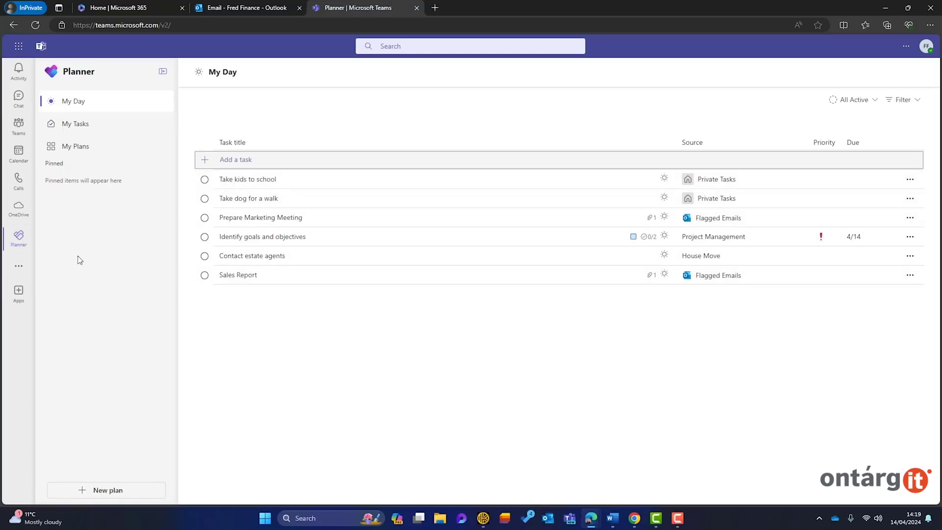
Pin Planner to the Teams rail, then glance at the Take kids to school task's options
right_click(19, 243)
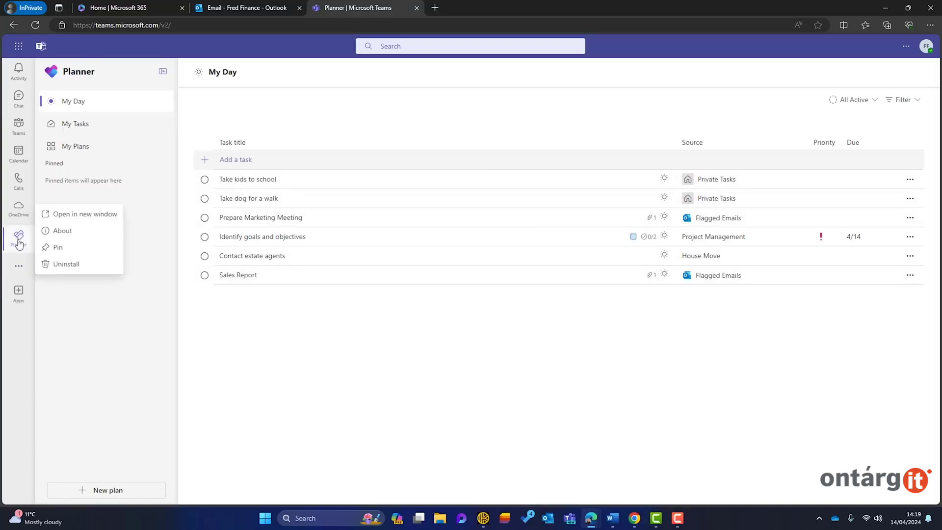
left_click(69, 248)
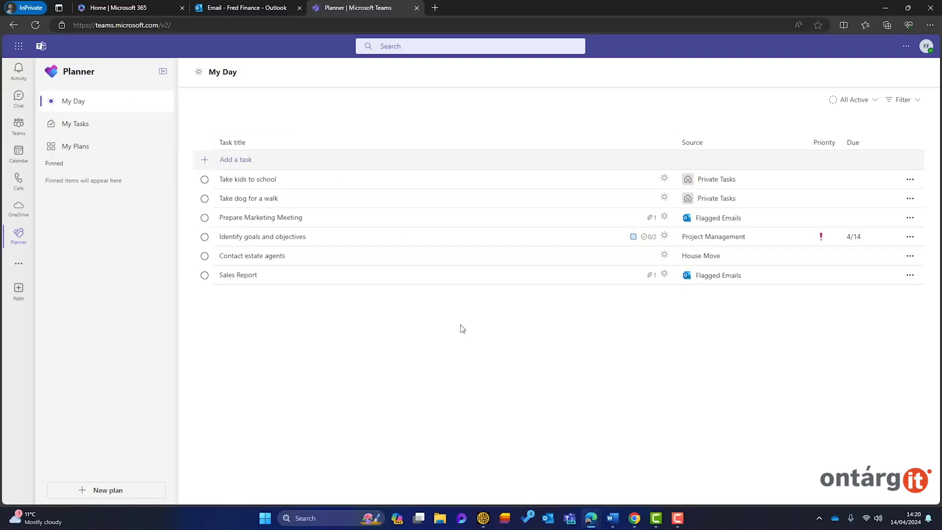
right_click(820, 184)
left_click(864, 149)
In My Tasks, view All and Private Tasks and add the private task Do food shopping
left_click(100, 129)
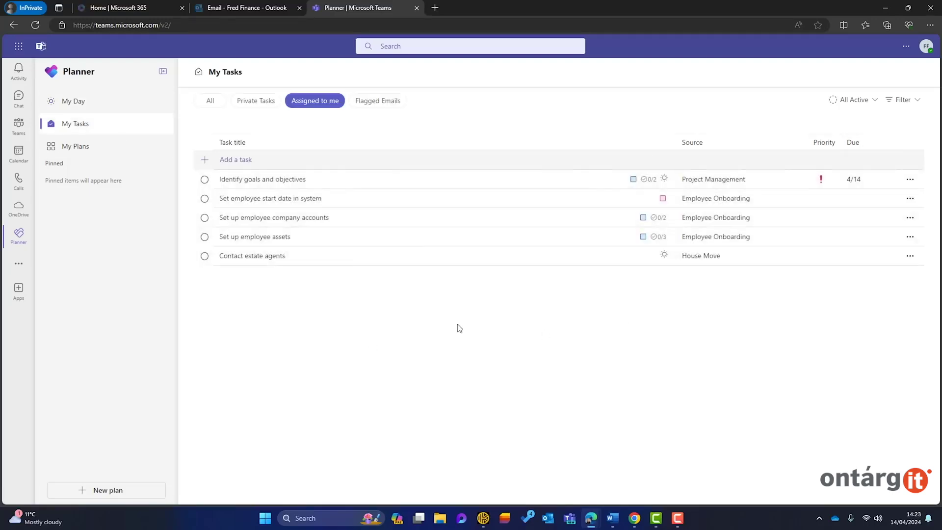
left_click(207, 101)
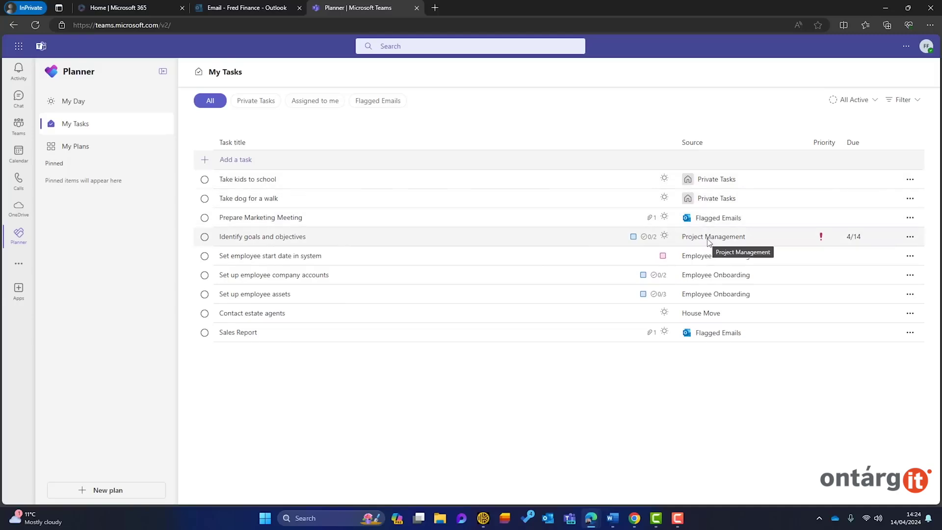
left_click(255, 100)
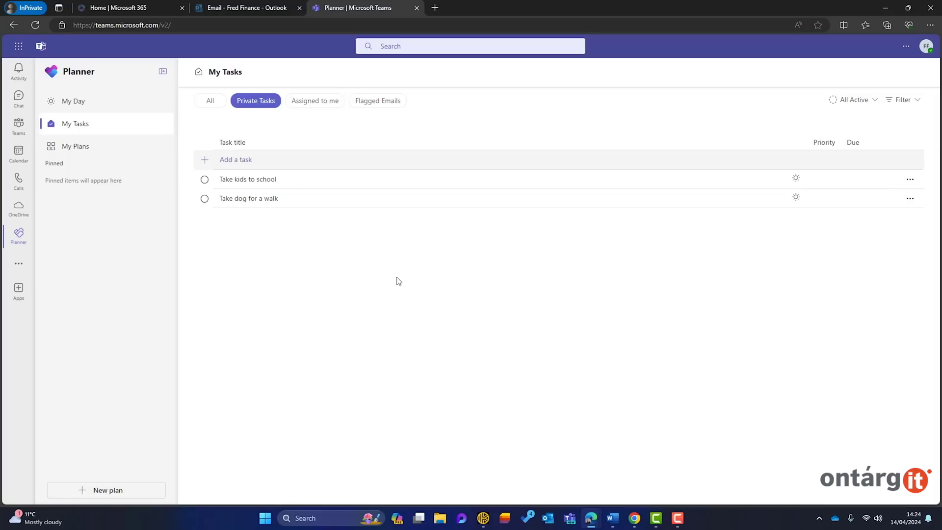
left_click(278, 160)
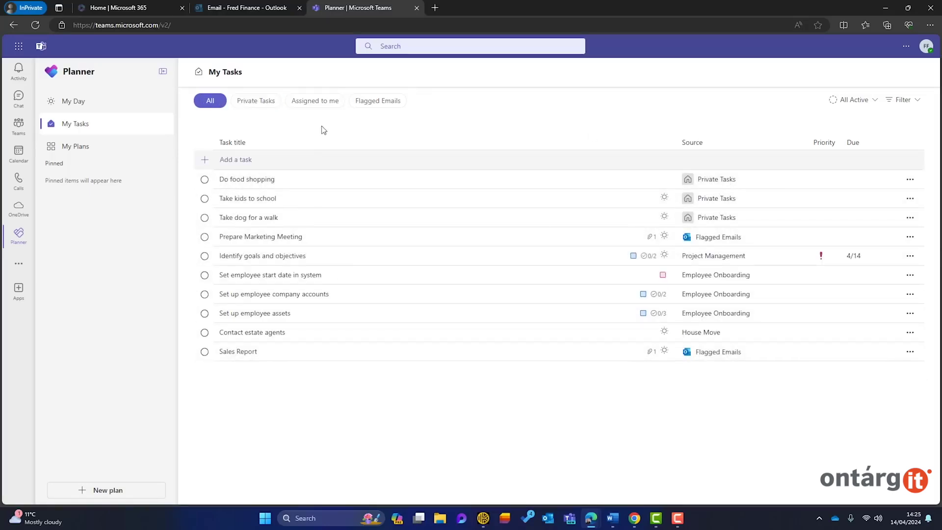
Check the Assigned to me and Flagged Emails filters, then open Do food shopping's details
left_click(316, 102)
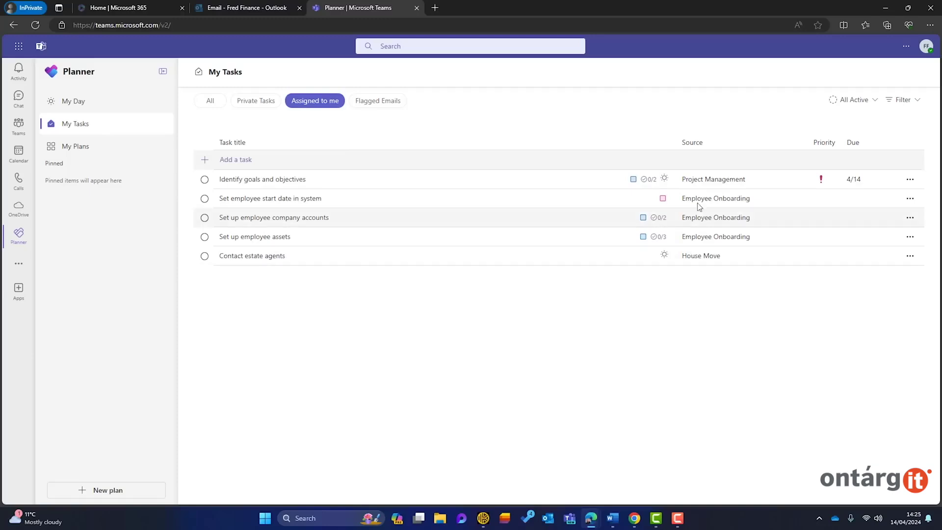
left_click(385, 104)
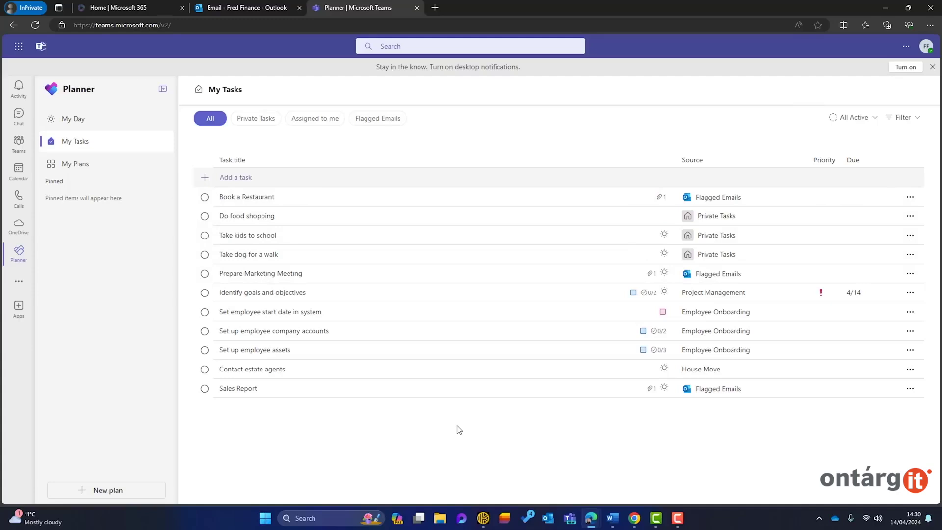
left_click(296, 217)
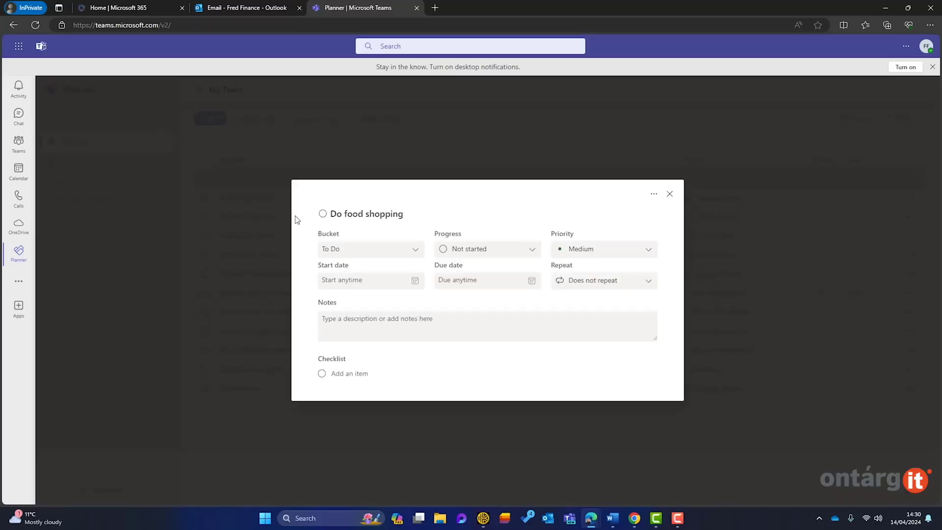
Review the task's Progress, Priority and Repeat choices, leaving them unchanged
left_click(535, 251)
key("Escape")
left_click(632, 251)
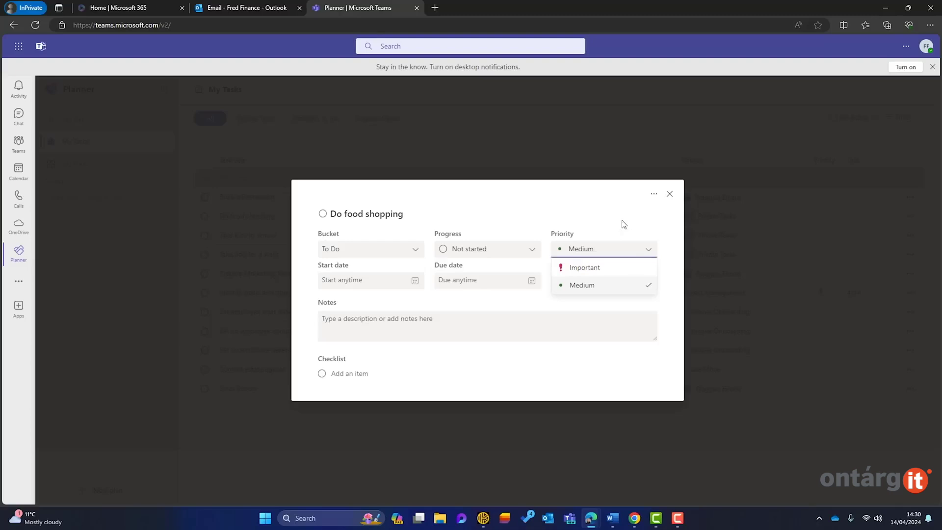
key("Escape")
left_click(623, 284)
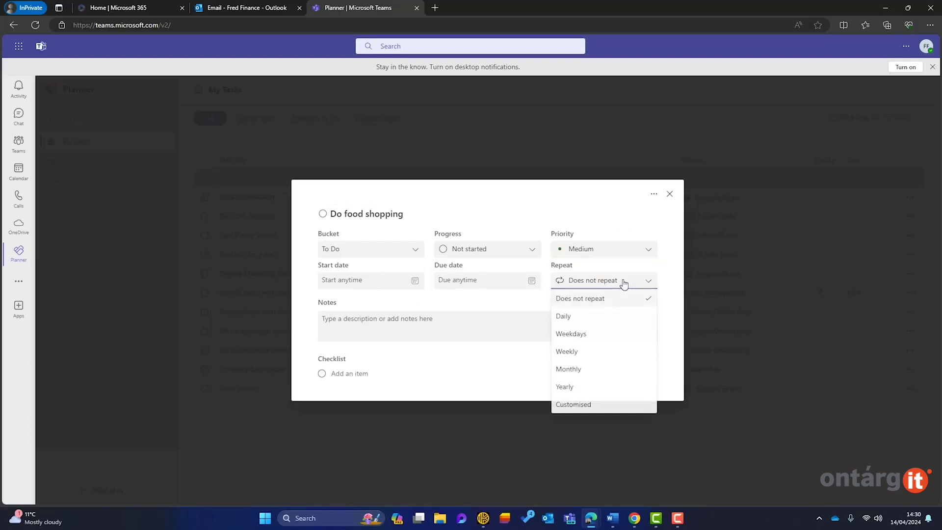
left_click(443, 325)
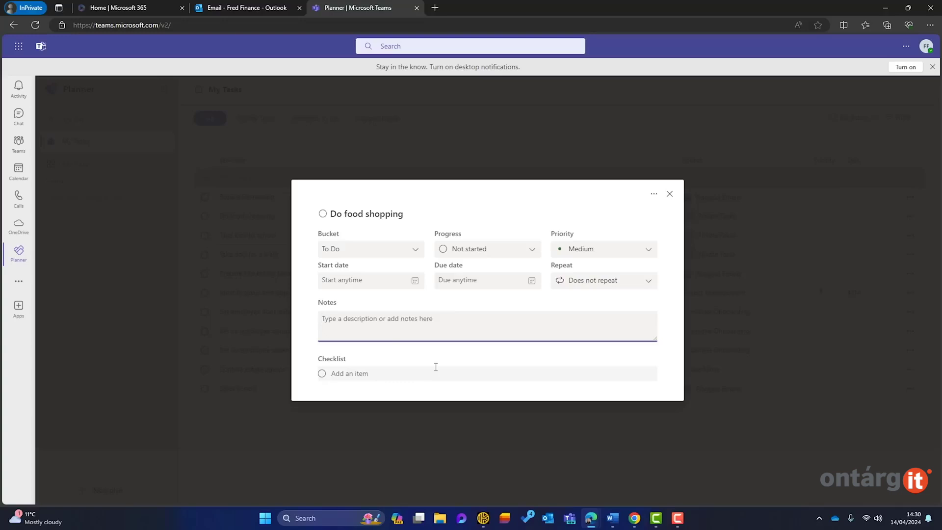
Add the checklist items 'Buy meat' and 'Buy milk' to the task
left_click(386, 372)
type("Buy meat")
key("Return")
type("Buy milk")
key("Return")
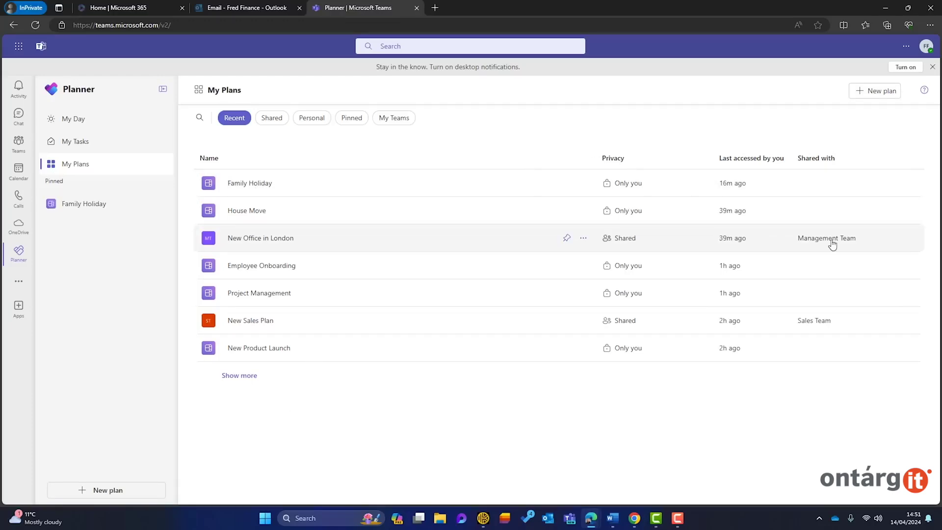
Filter plans by Shared, Personal and Pinned, pin House Move, then choose New plan
left_click(273, 119)
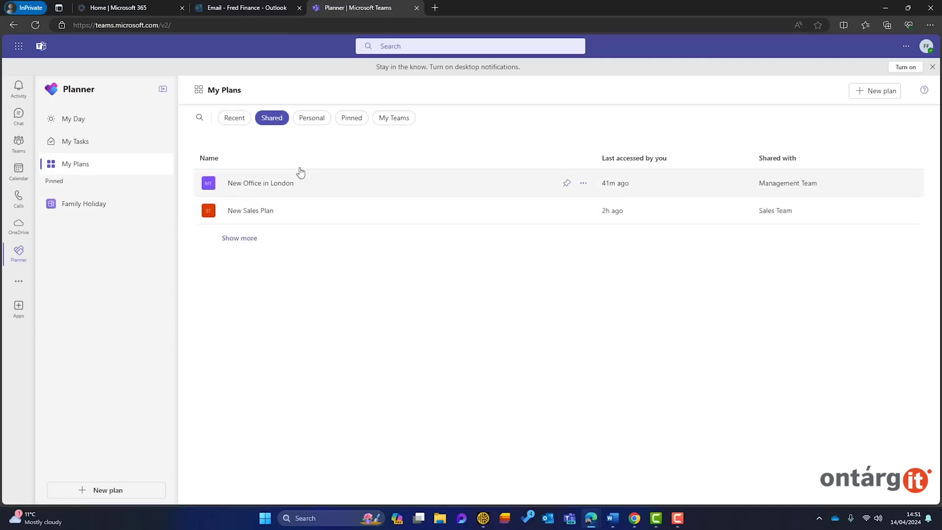
left_click(312, 118)
left_click(348, 118)
left_click(311, 119)
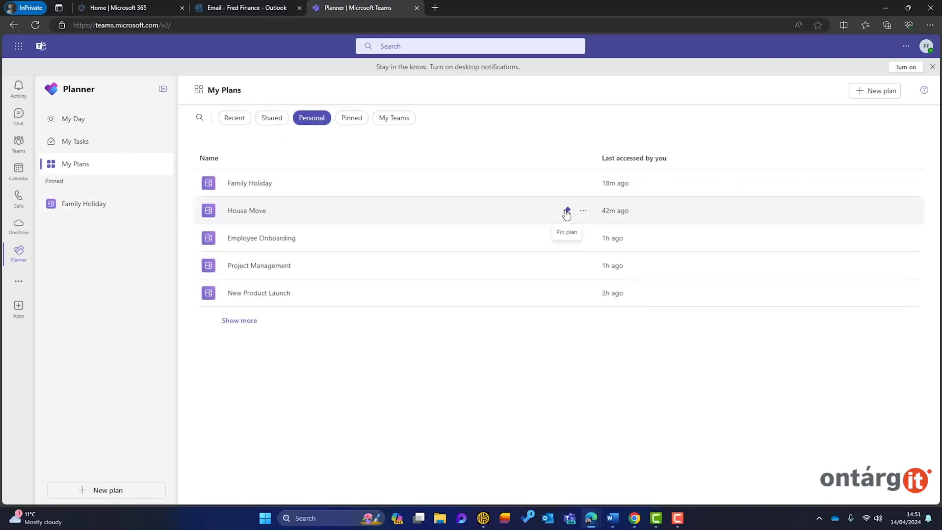
left_click(566, 211)
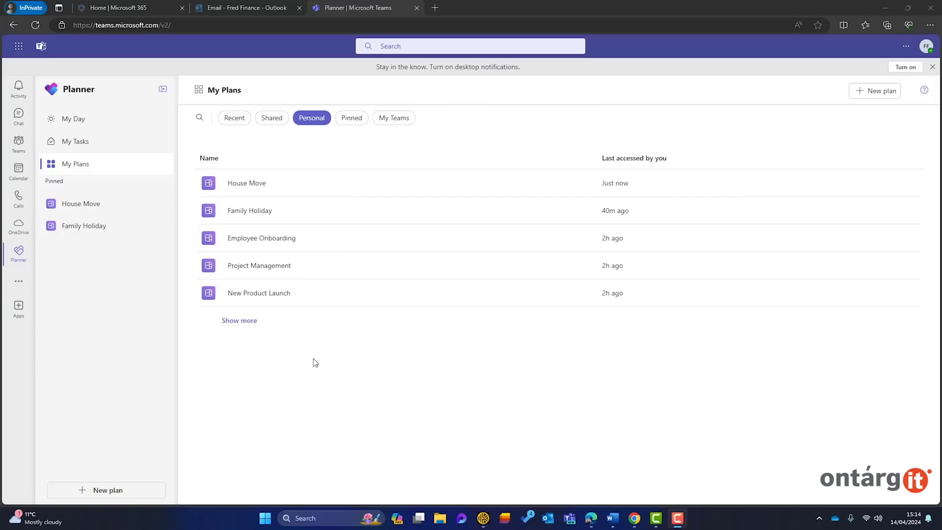
left_click(873, 91)
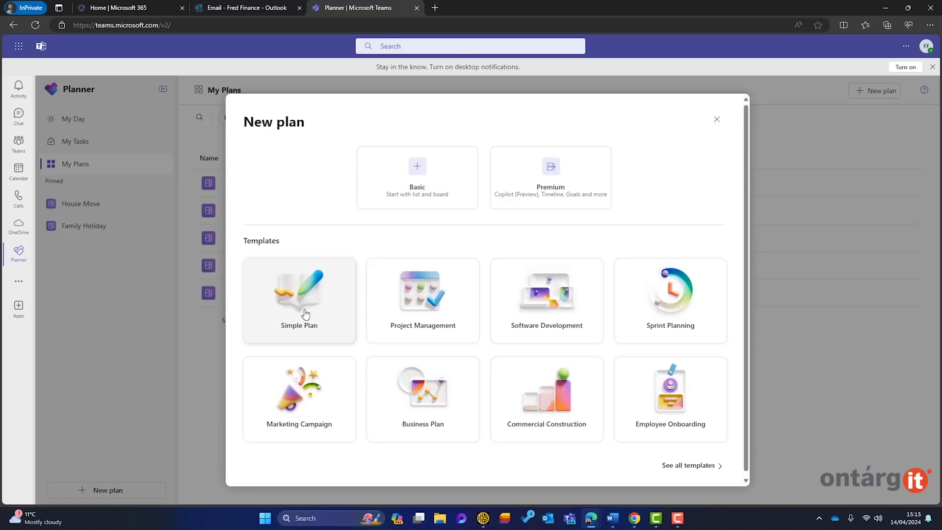
Browse all templates and pick the Premium version of the Project Management template
left_click(688, 465)
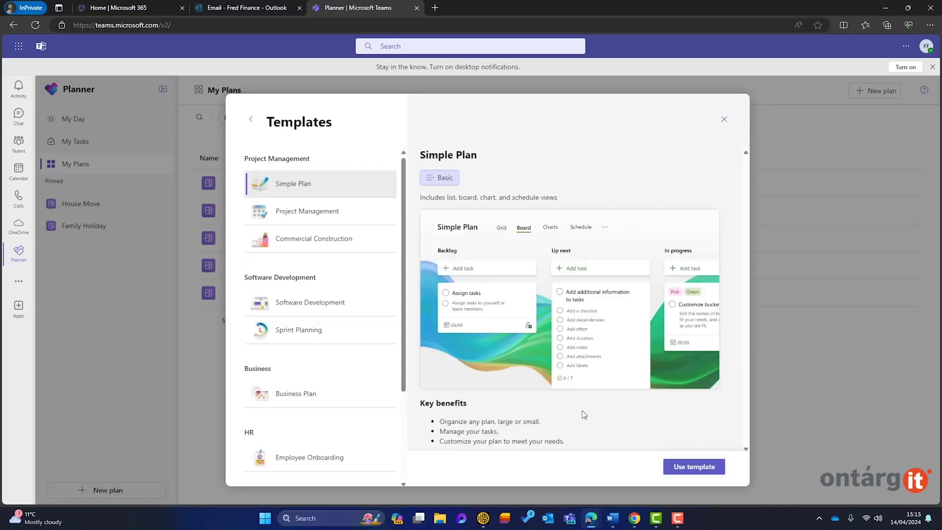
scroll(346, 270, "down", 3)
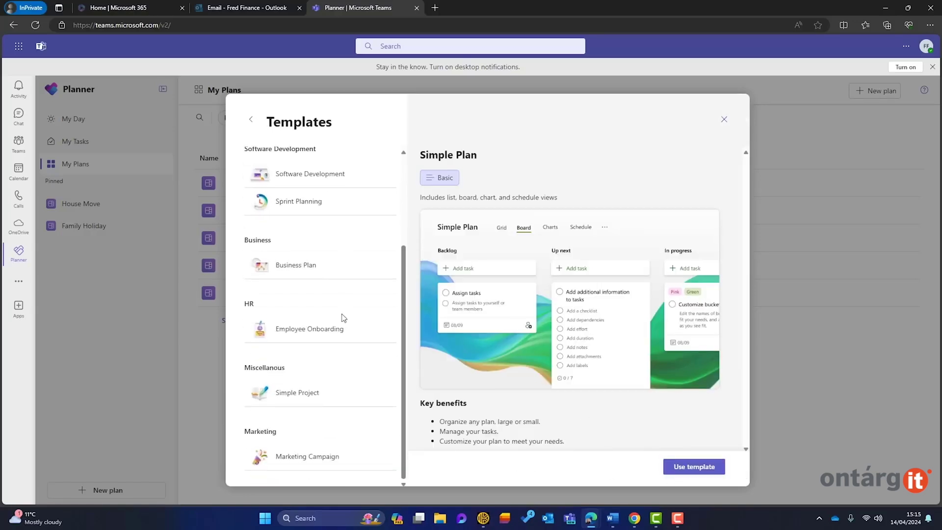
scroll(342, 317, "up", 3)
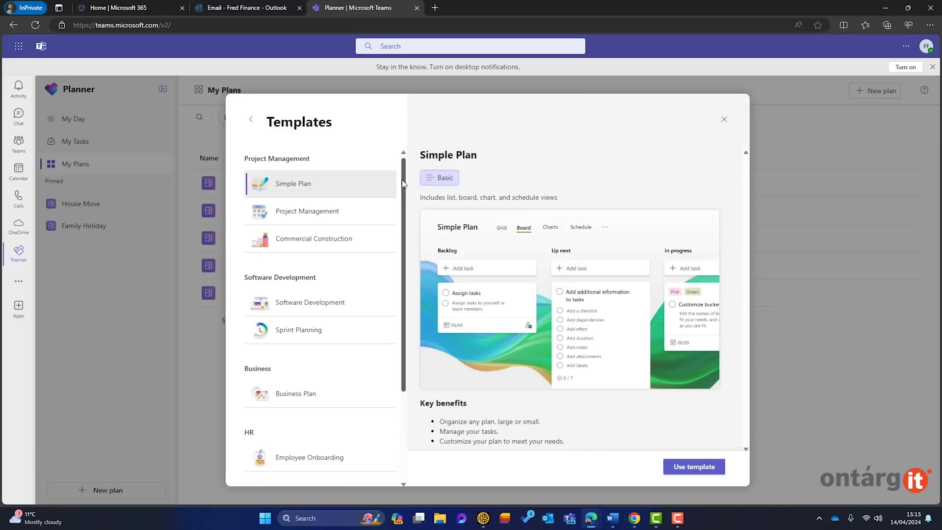
left_click(321, 212)
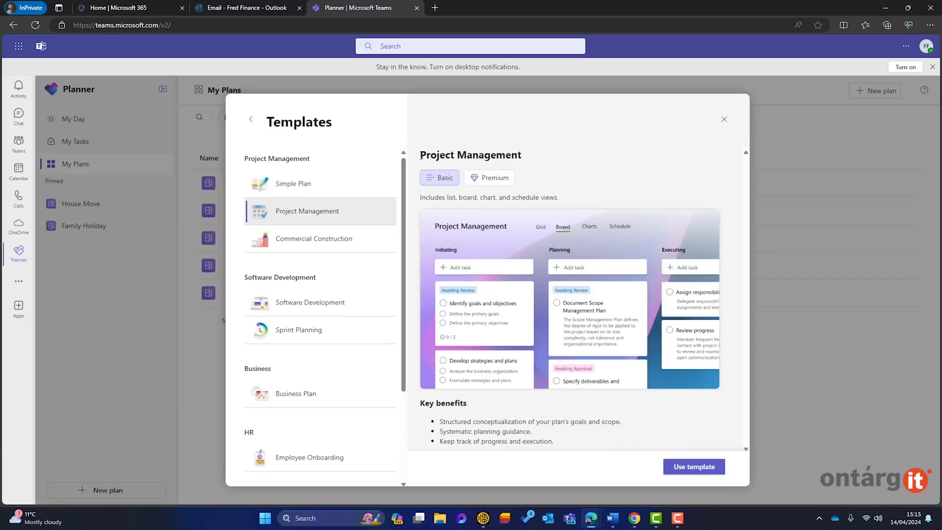
left_click(489, 181)
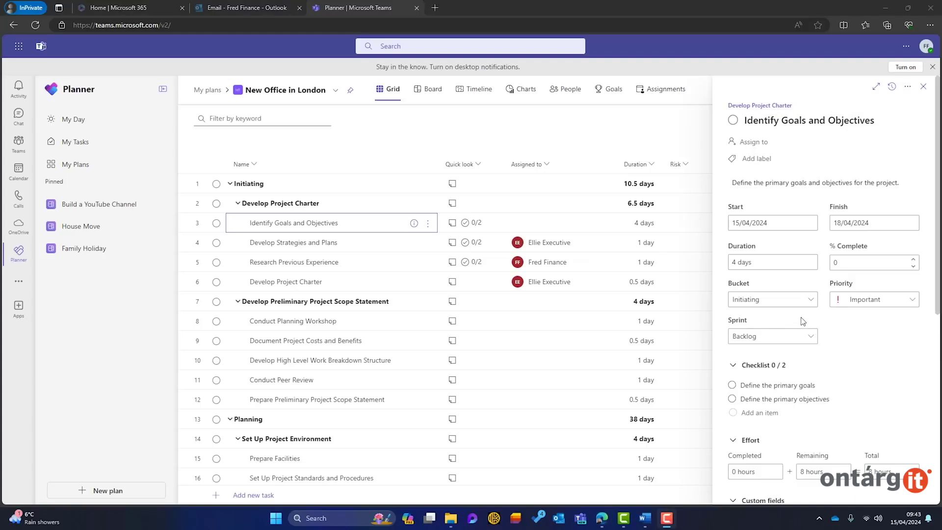
scroll(836, 351, "down", 2)
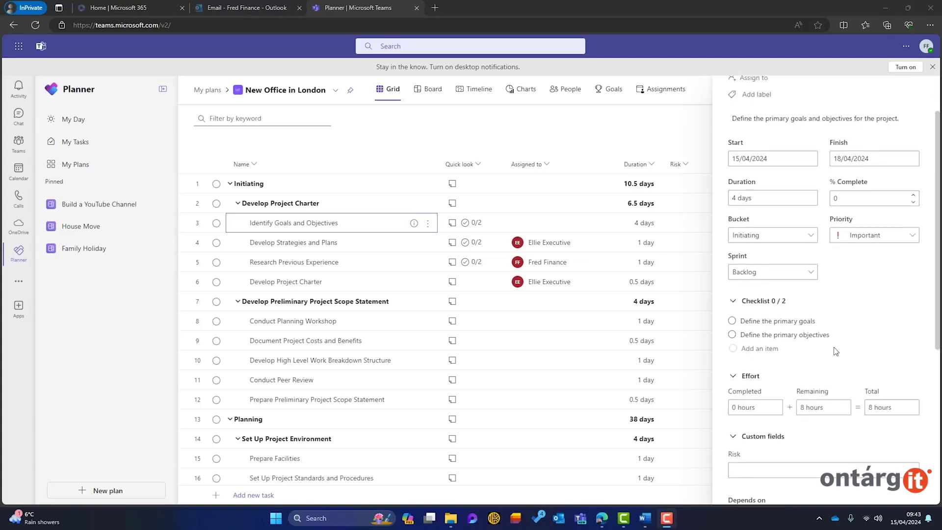
scroll(836, 351, "down", 2)
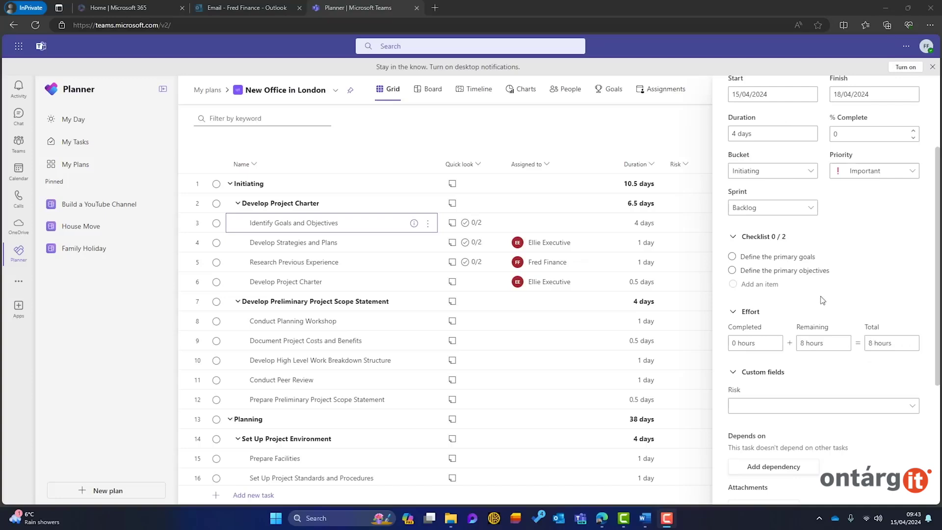
scroll(822, 299, "down", 3)
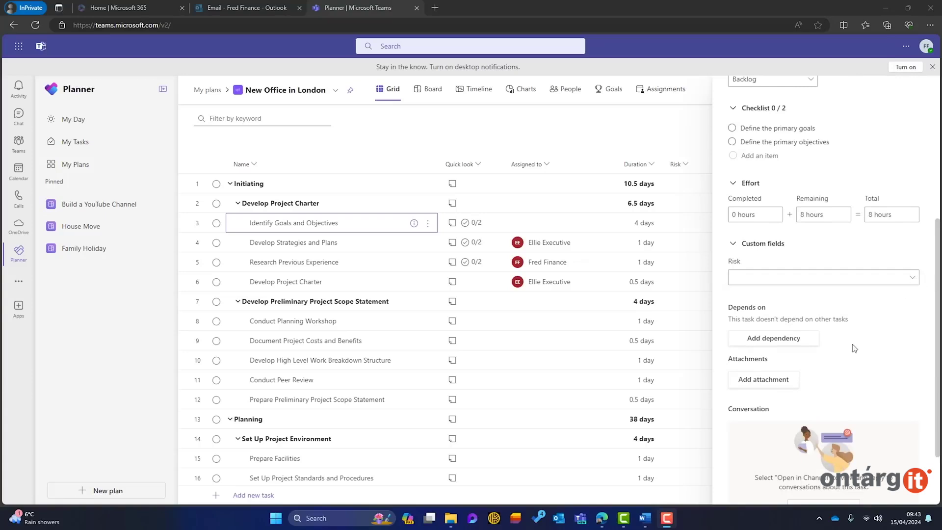
scroll(854, 348, "down", 2)
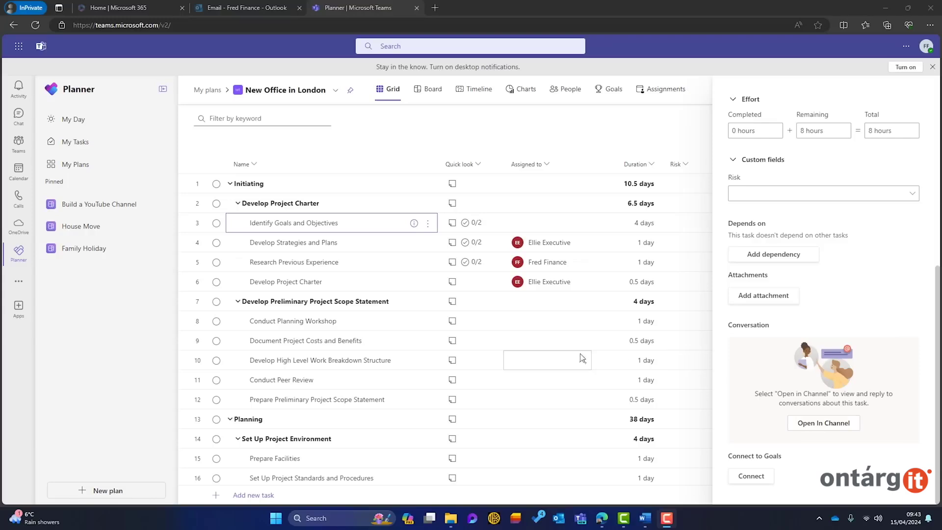
Expand the Management Team channels and open the New Office in London plan tab
left_click(24, 154)
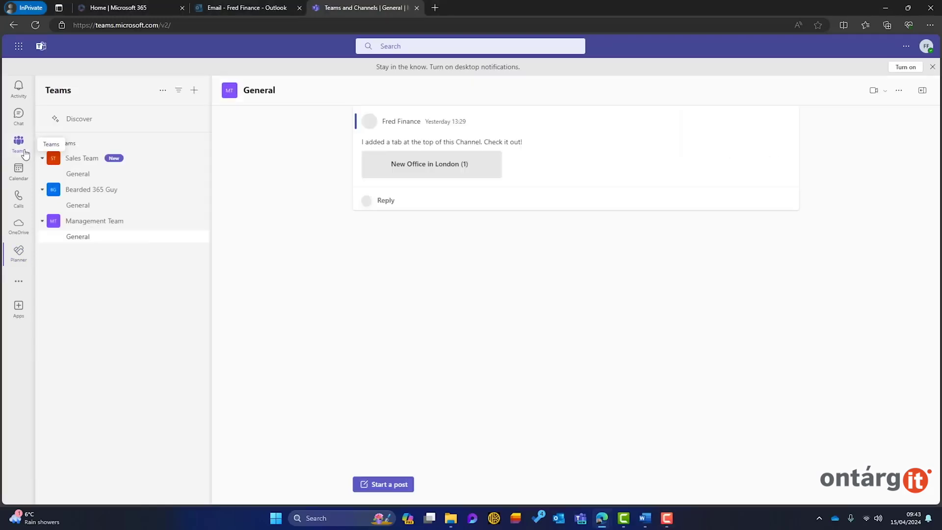
left_click(93, 220)
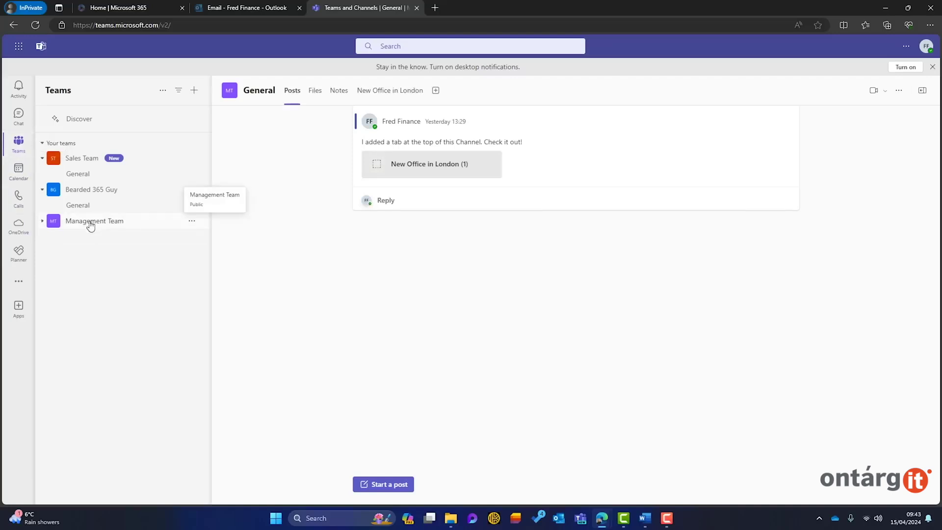
left_click(93, 222)
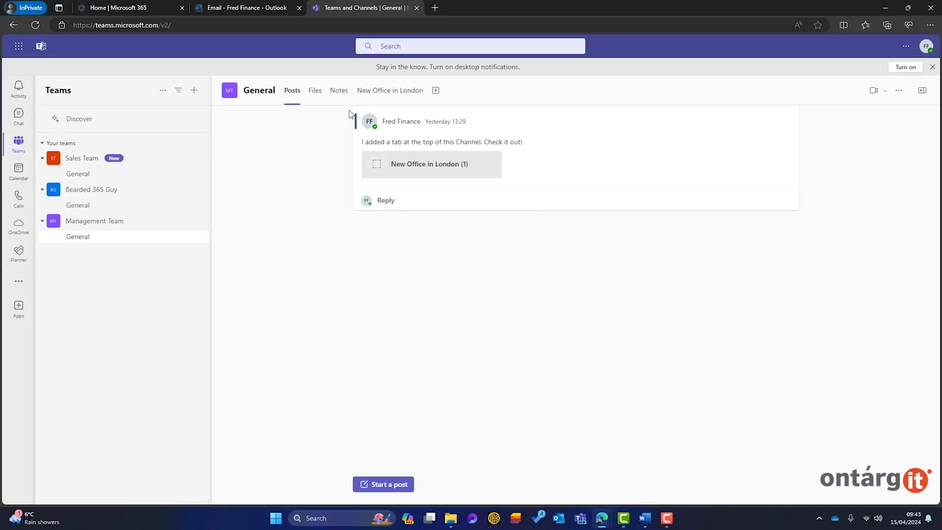
left_click(376, 93)
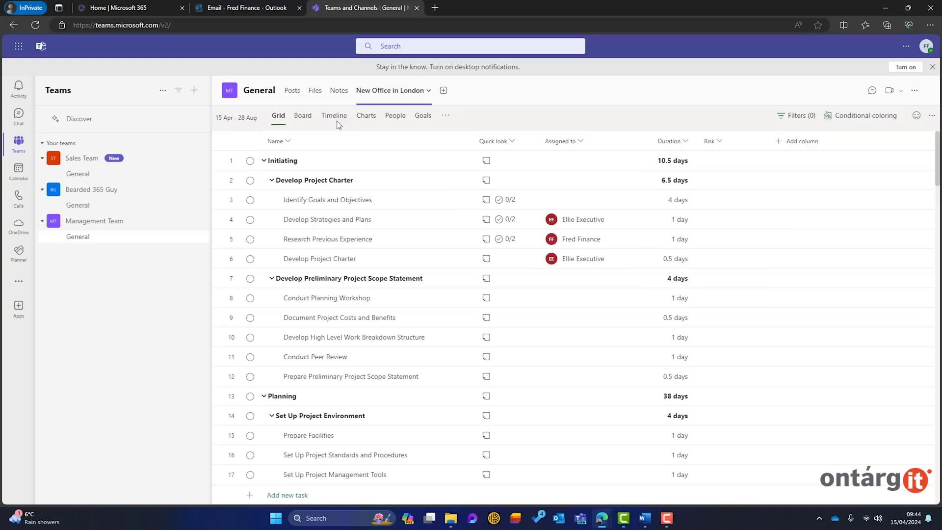
Check the channel's Posts, return to the plan tab, then open the Planner app
left_click(287, 95)
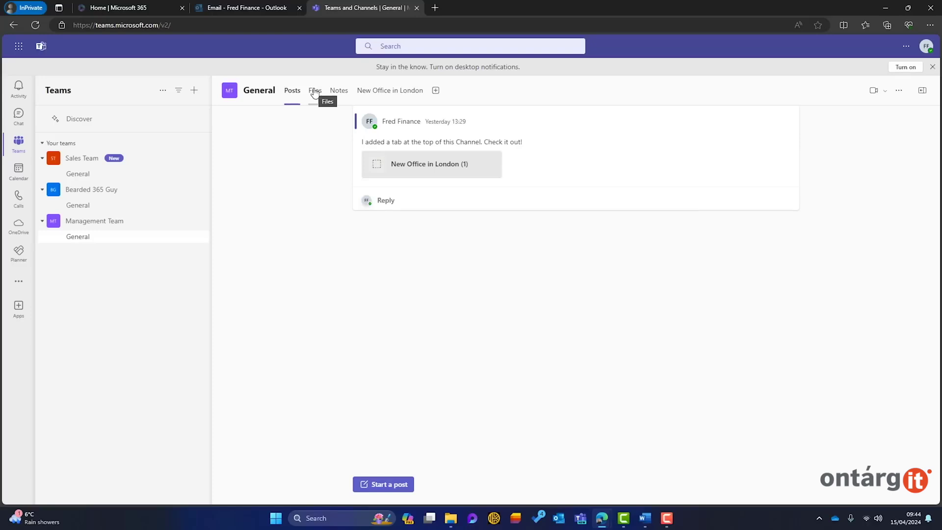
left_click(387, 102)
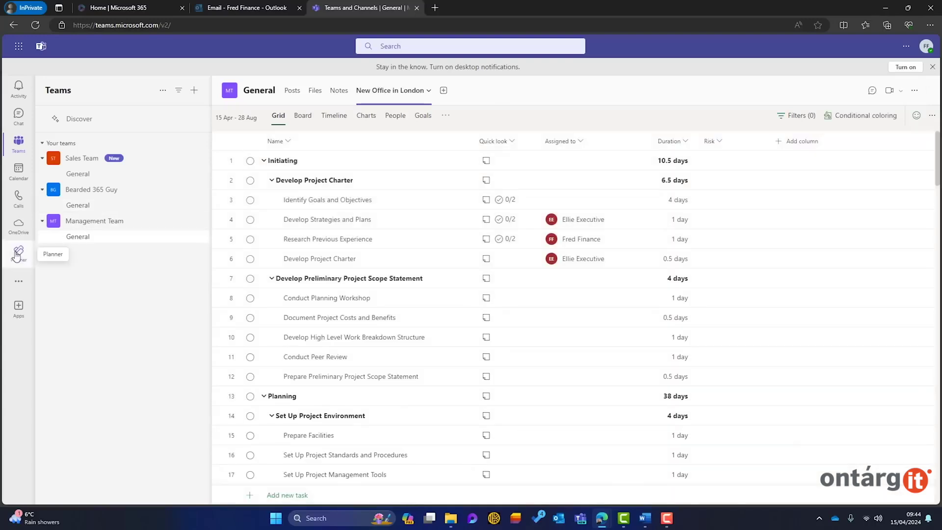
left_click(17, 253)
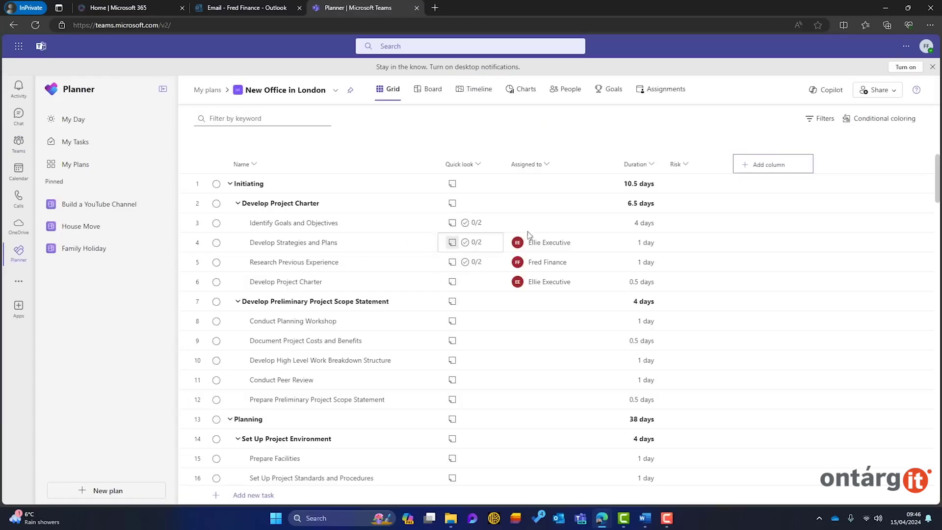
Create a new Yes/No custom column named 'Customer Happy?'
left_click(778, 176)
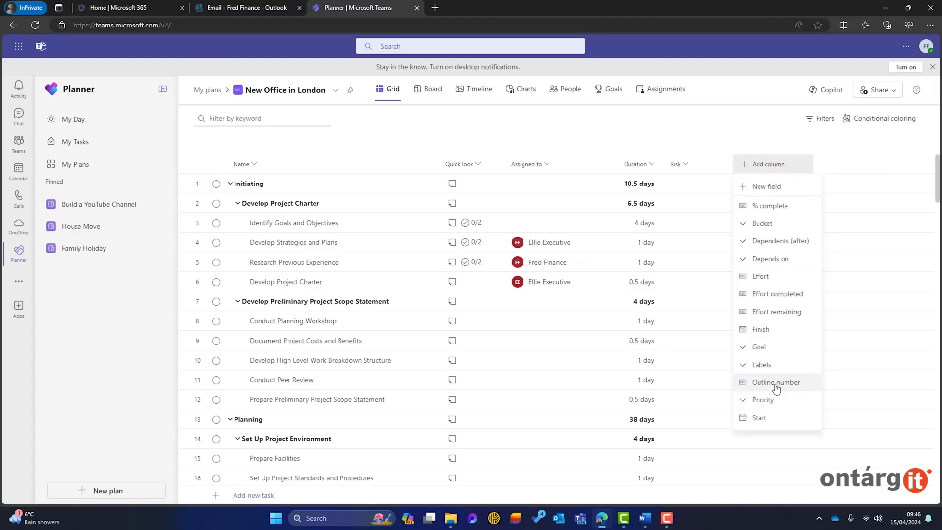
left_click(769, 195)
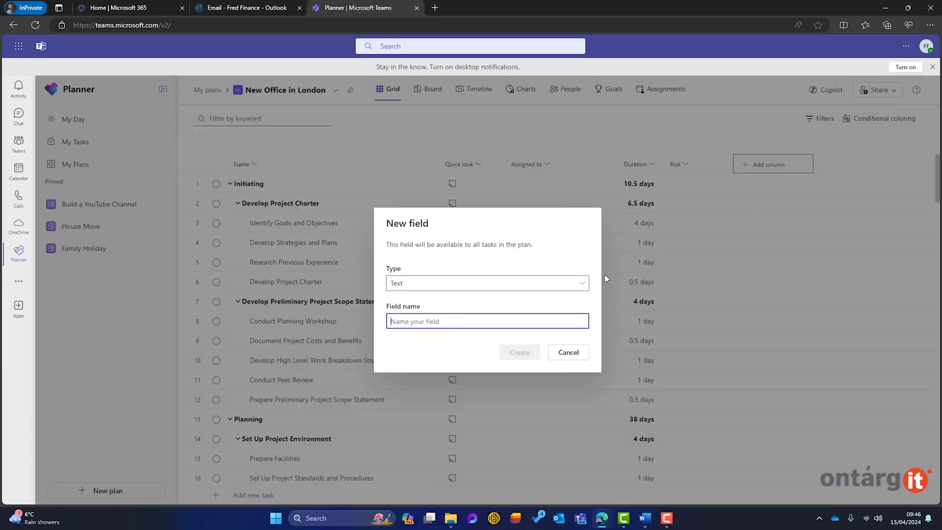
left_click(576, 289)
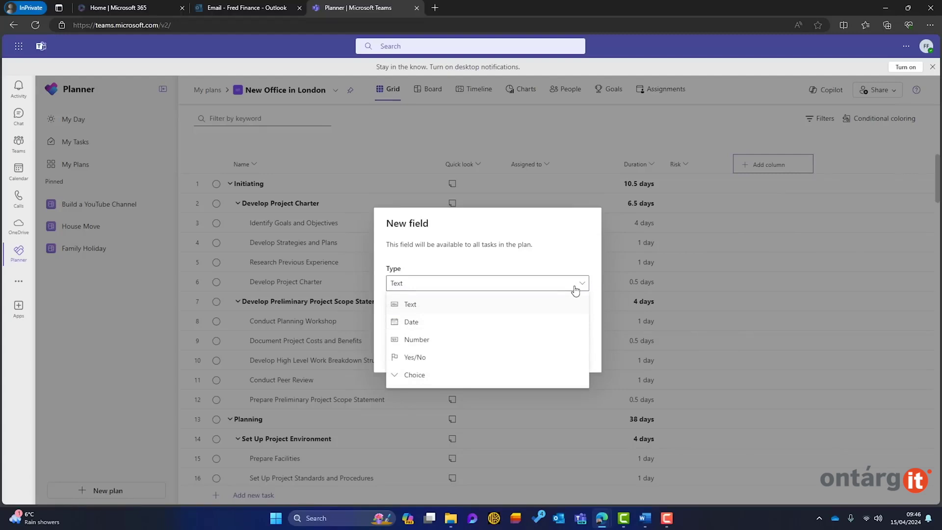
left_click(416, 357)
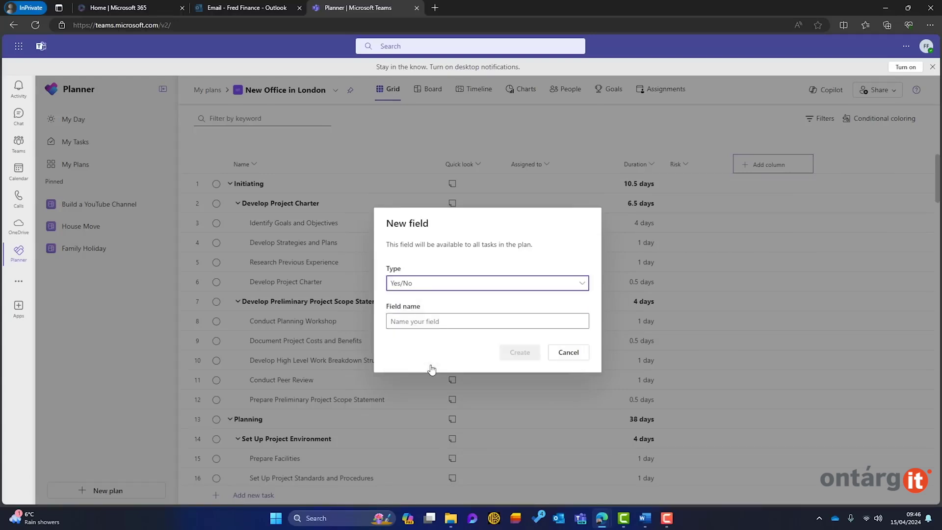
left_click(430, 321)
type("Customer Happy?")
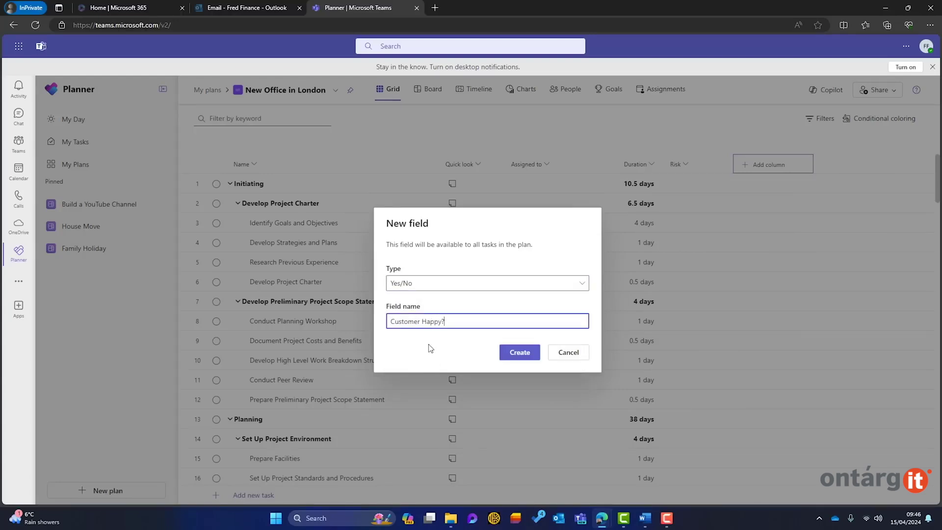
left_click(519, 353)
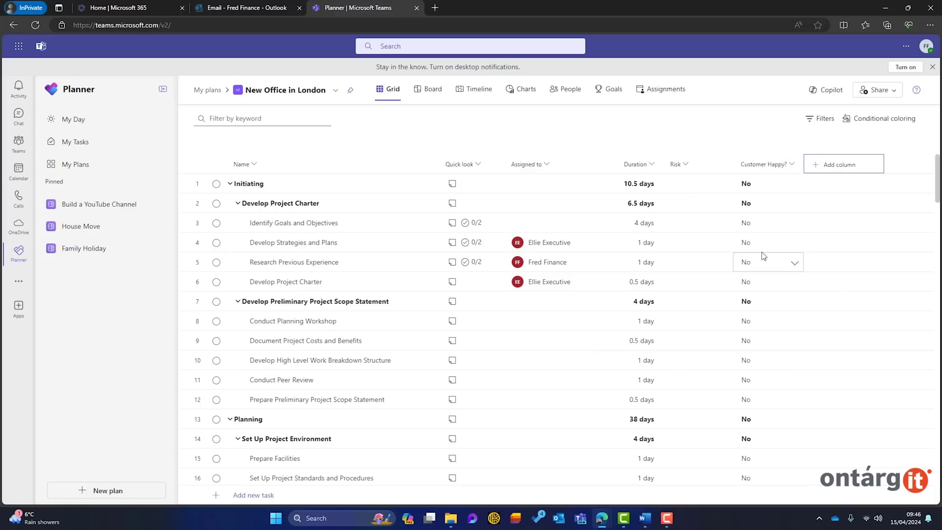
Mark Identify Goals and Objectives as Yes under Customer Happy?, then view the Timeline
left_click(794, 223)
left_click(750, 266)
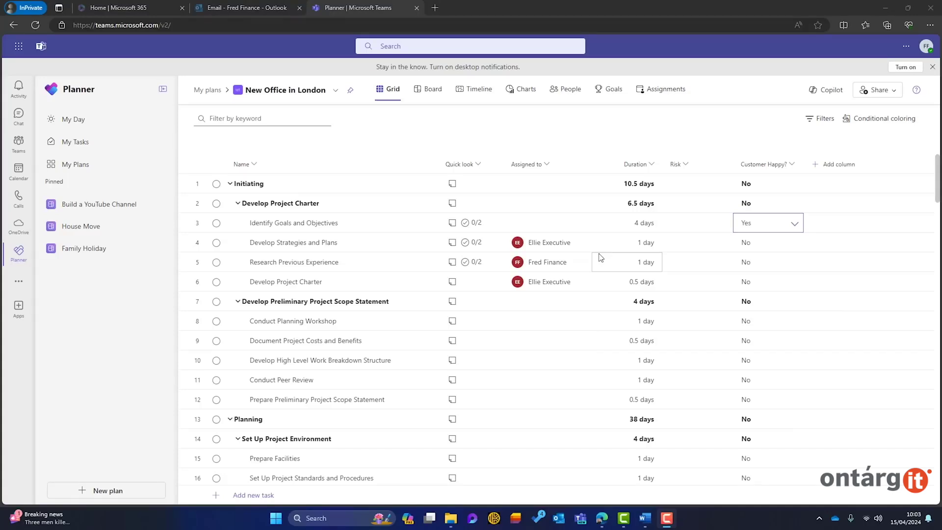
left_click(475, 90)
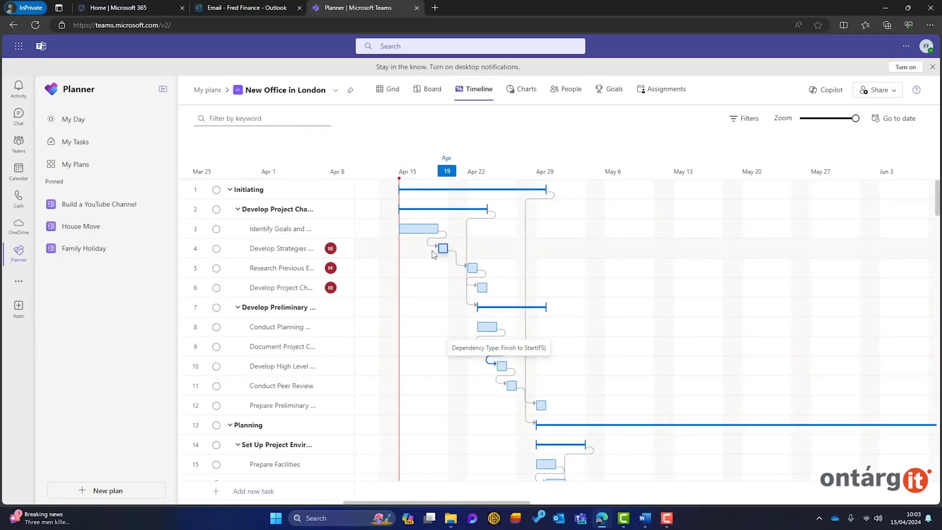
Back in Grid, open and review the Develop Strategies and Plans task details
mouse_move(428, 249)
left_click(390, 91)
left_click(414, 242)
scroll(827, 299, "down", 7)
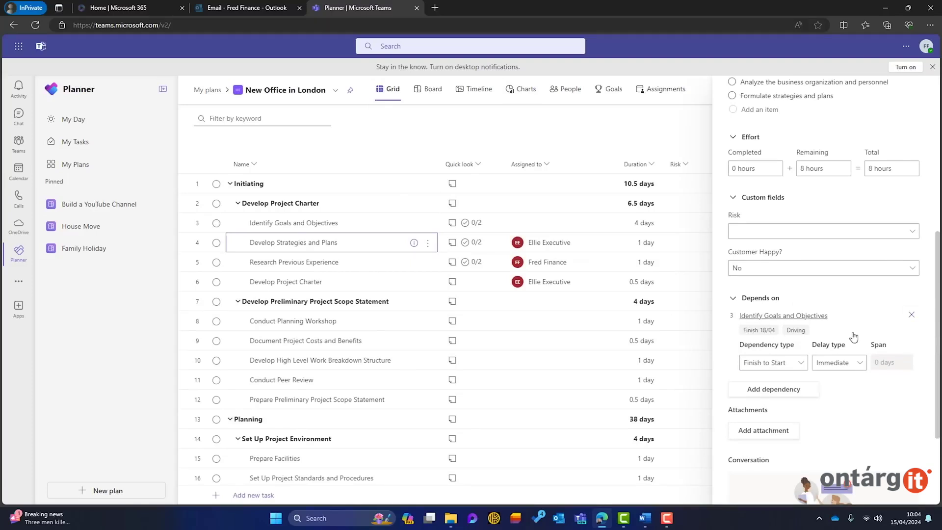
In Timeline, extend Identify Goals and Objectives to end April 19, then view People
left_click(468, 90)
left_click_drag(436, 229, 463, 232)
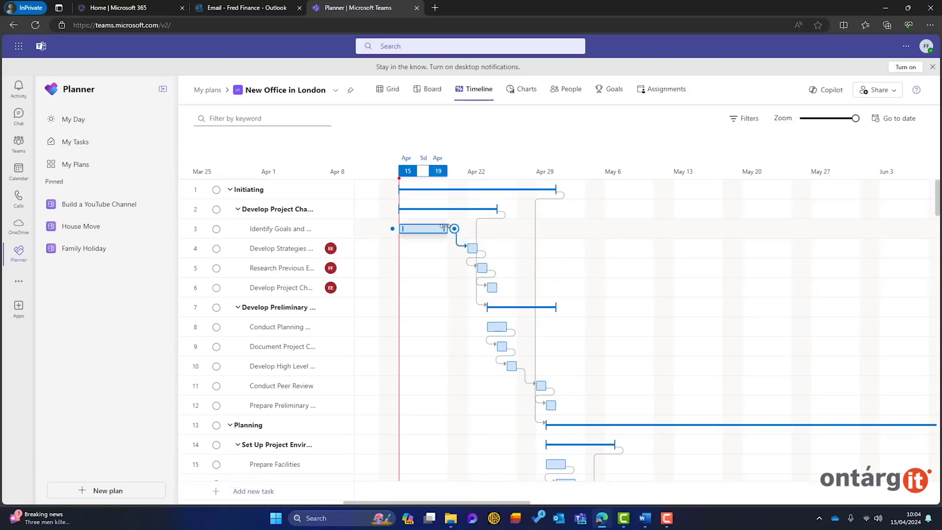
left_click(562, 90)
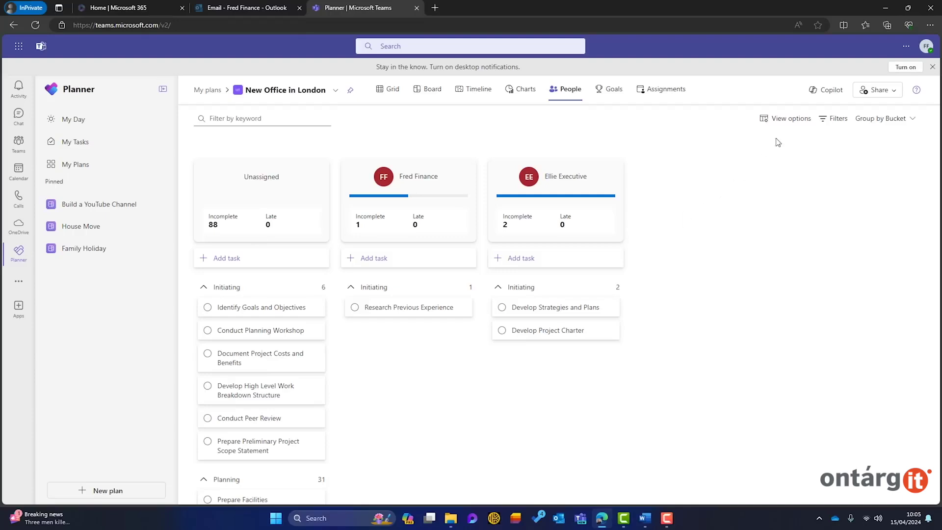
Show workload by Hours instead of task counts, then go to the Goals page
left_click(783, 126)
left_click(702, 159)
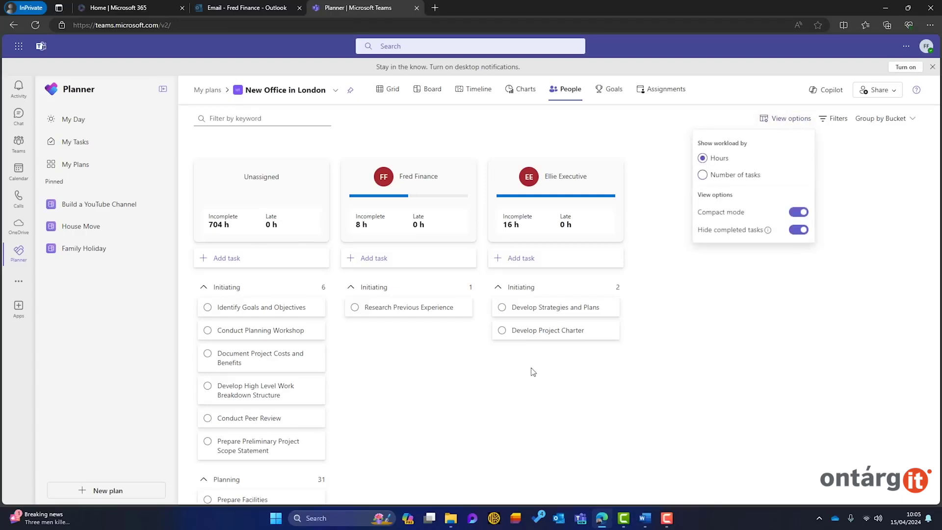
left_click(533, 371)
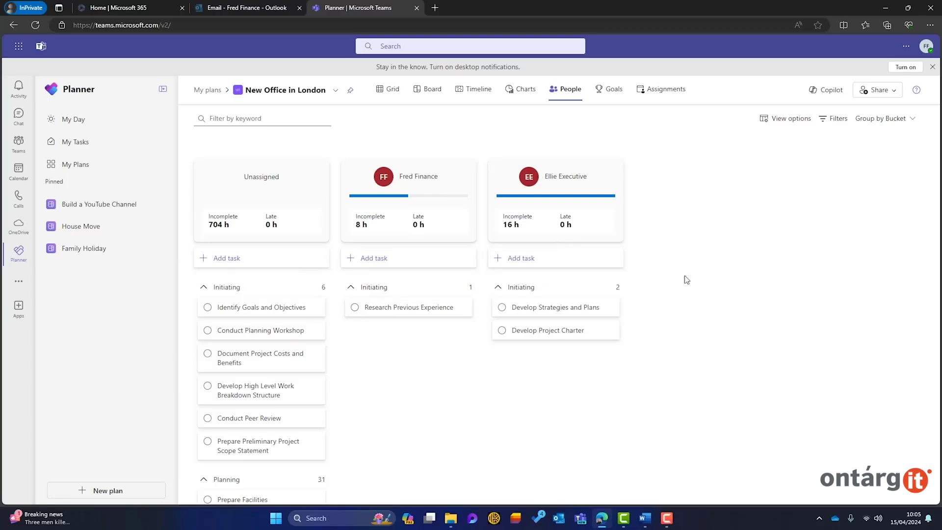
left_click(614, 90)
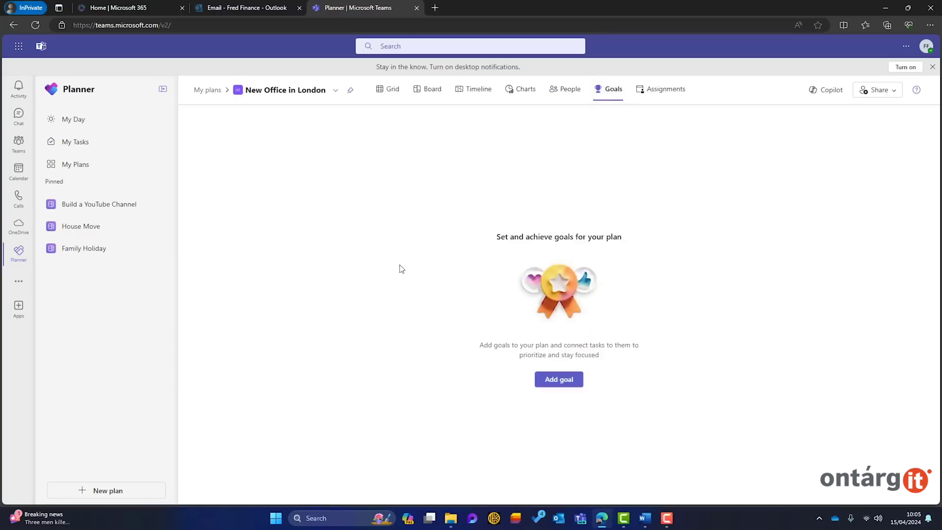
Add the Office Move Prep goal ending 31/05/2024 and connect five tasks to it
left_click(548, 381)
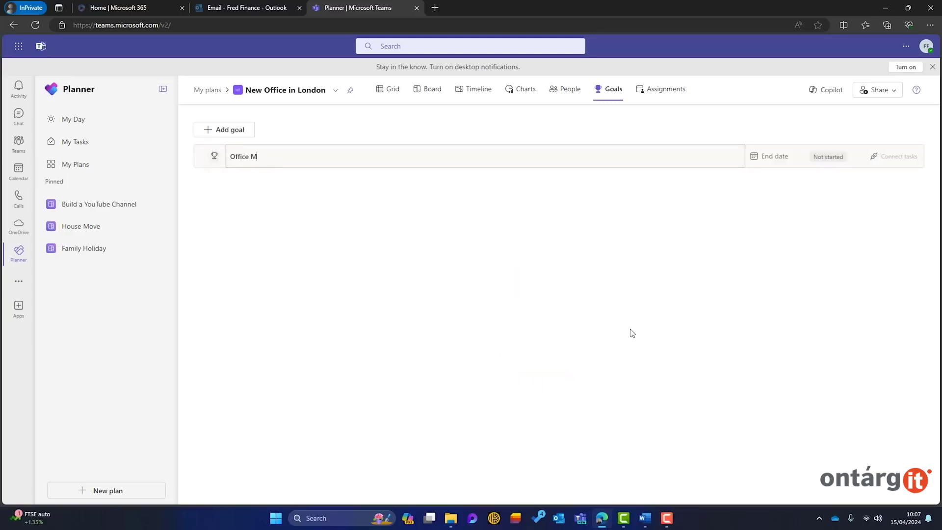
left_click(763, 157)
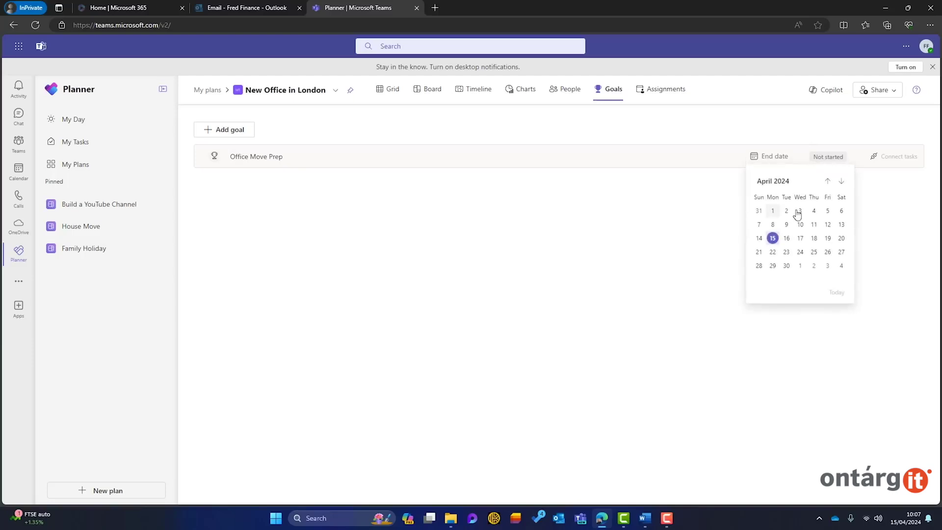
left_click(828, 266)
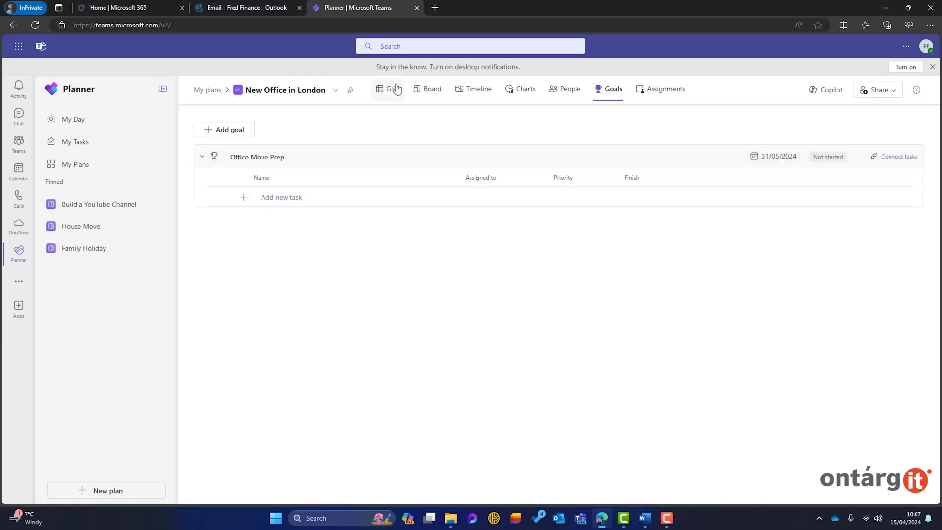
left_click(882, 159)
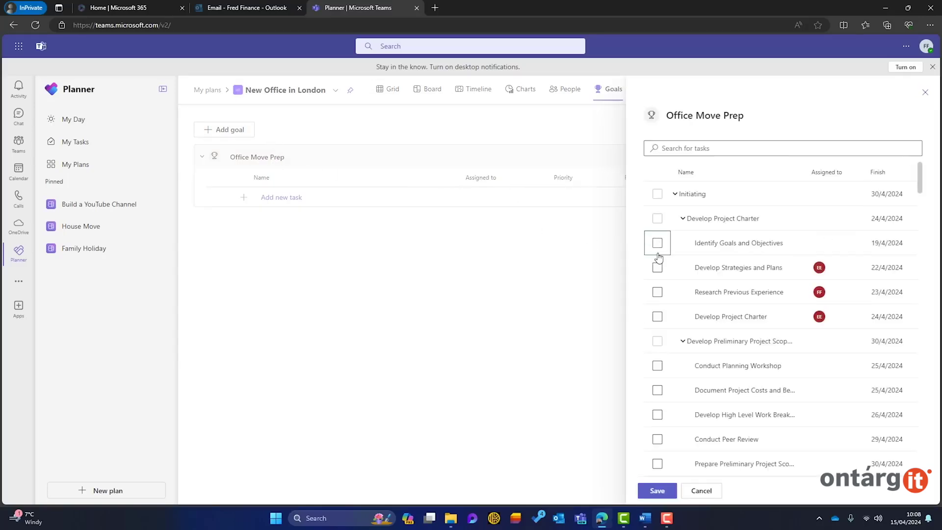
left_click(657, 491)
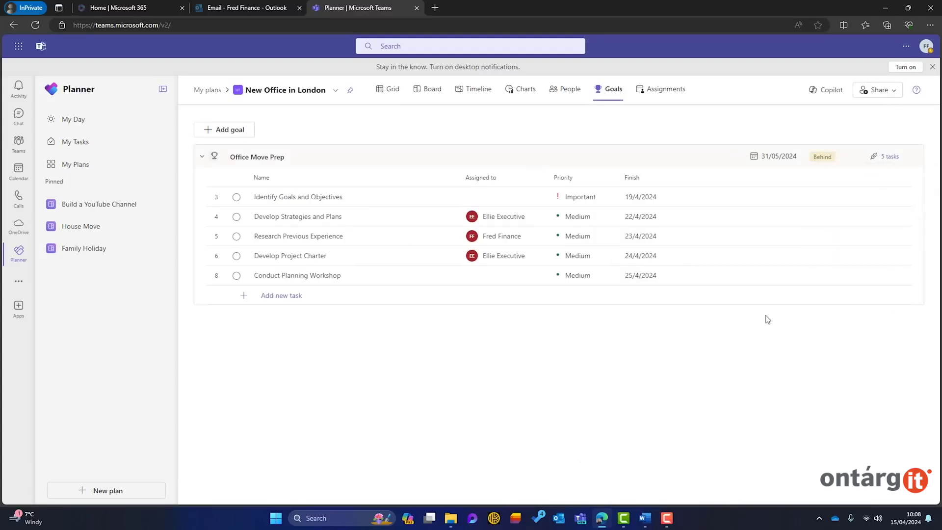
Add a Goal column to the plan's task grid
left_click(387, 93)
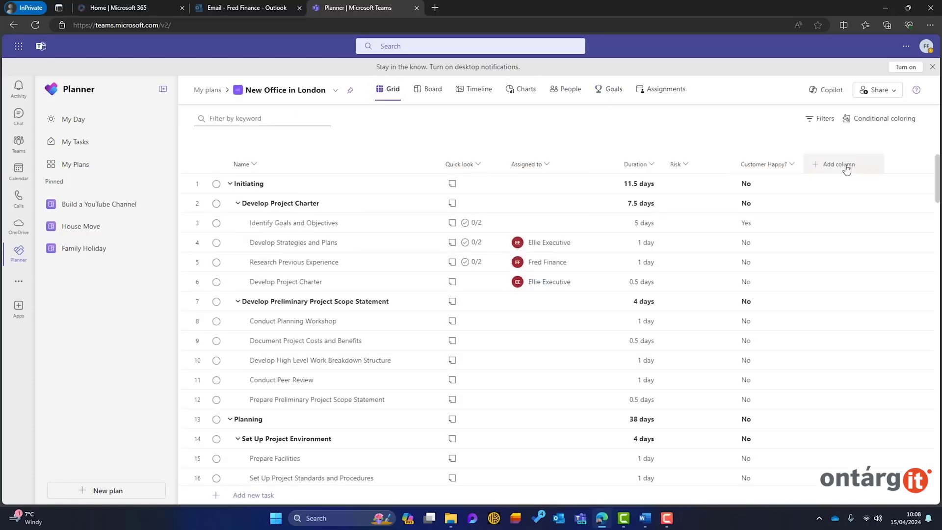
left_click(817, 347)
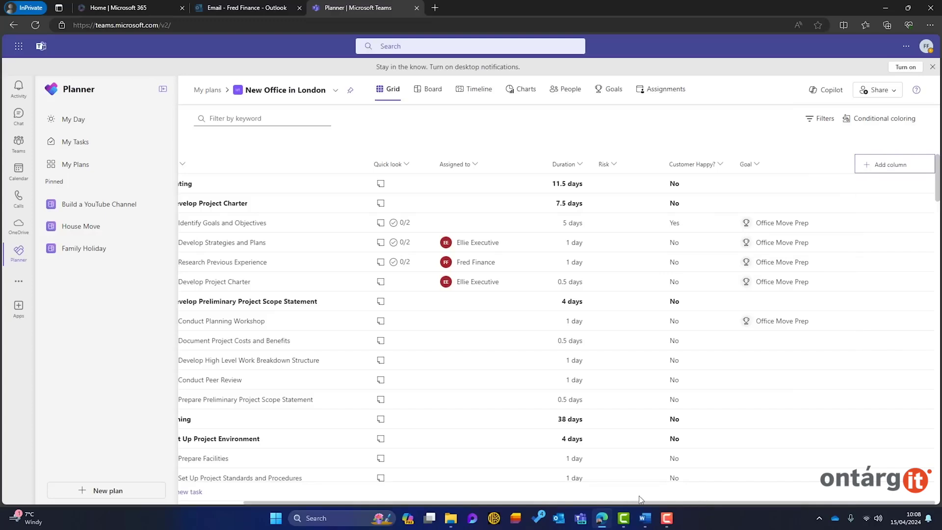
left_click_drag(639, 499, 589, 498)
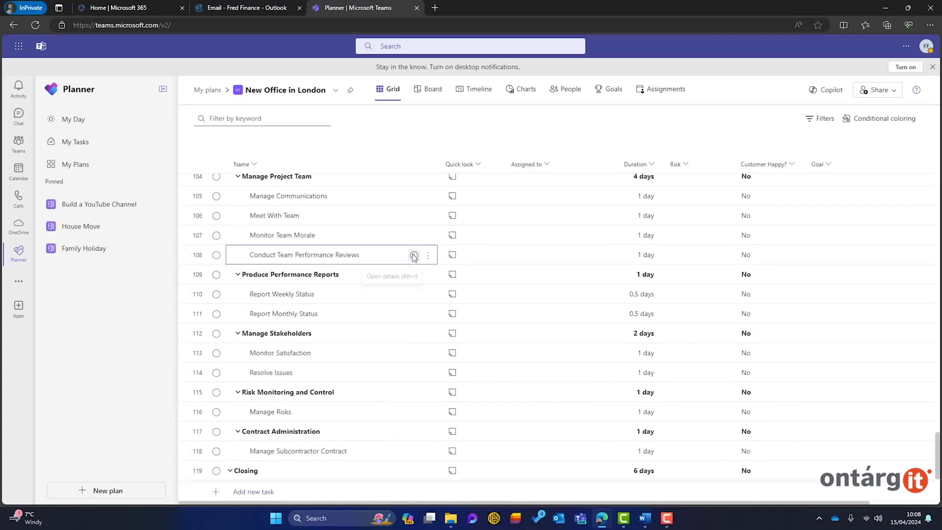